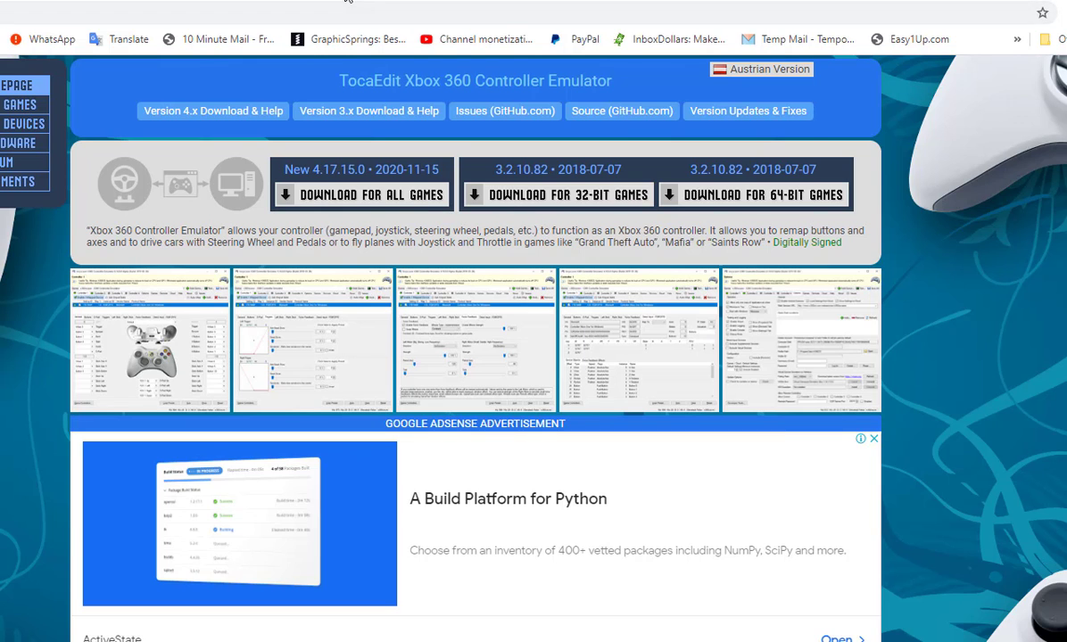
{"action": "double_click", "coordinate": [310, 9]}
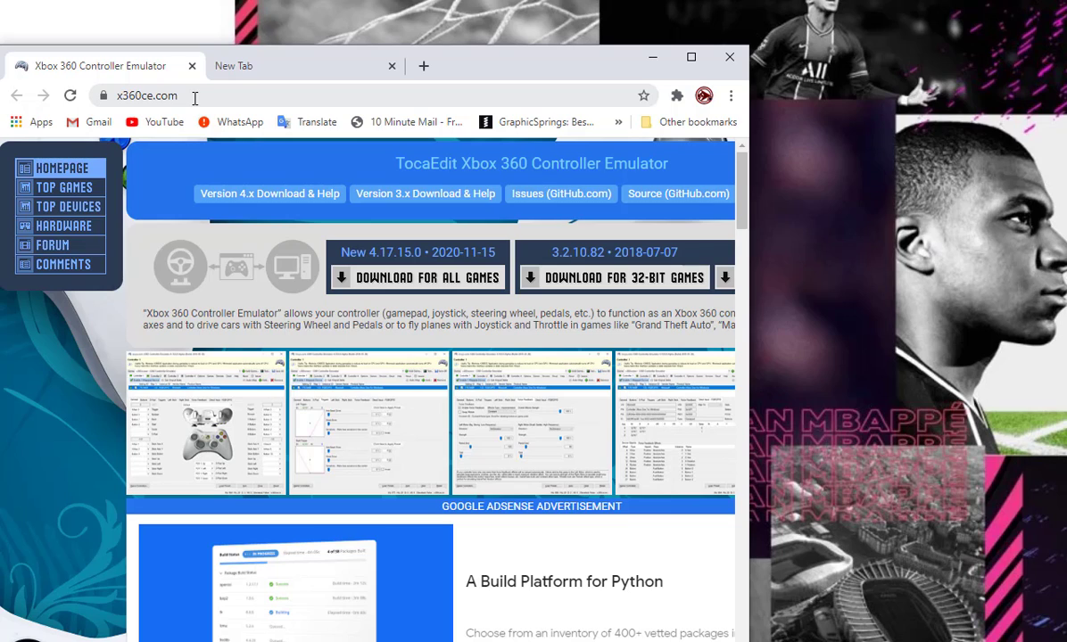
{"action": "left_click_drag", "start_coordinate": [189, 97], "coordinate": [114, 102]}
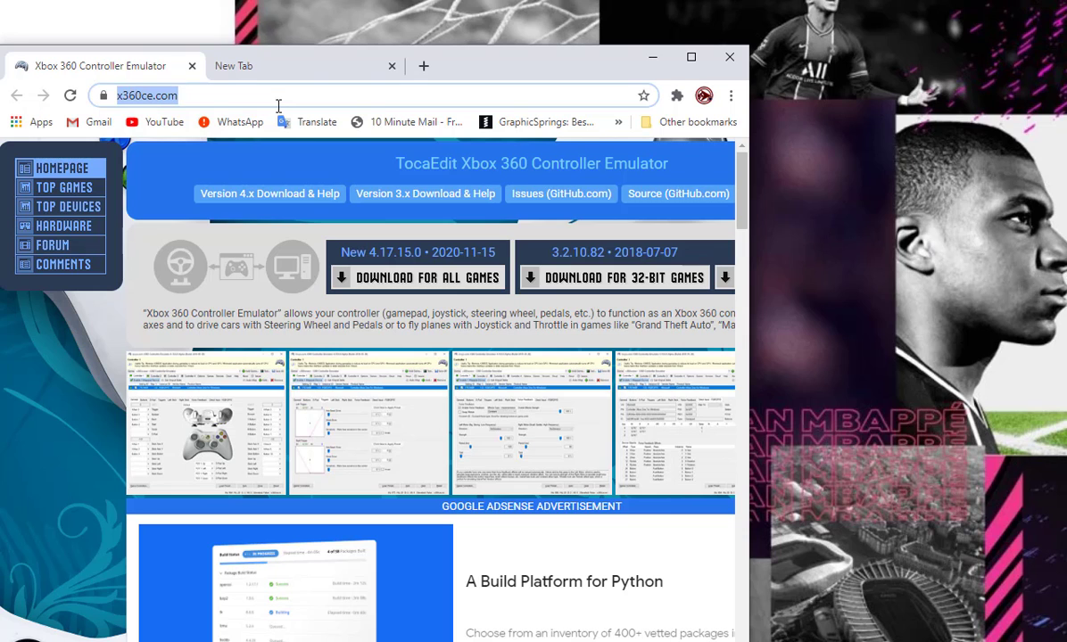
{"action": "left_click", "coordinate": [688, 57]}
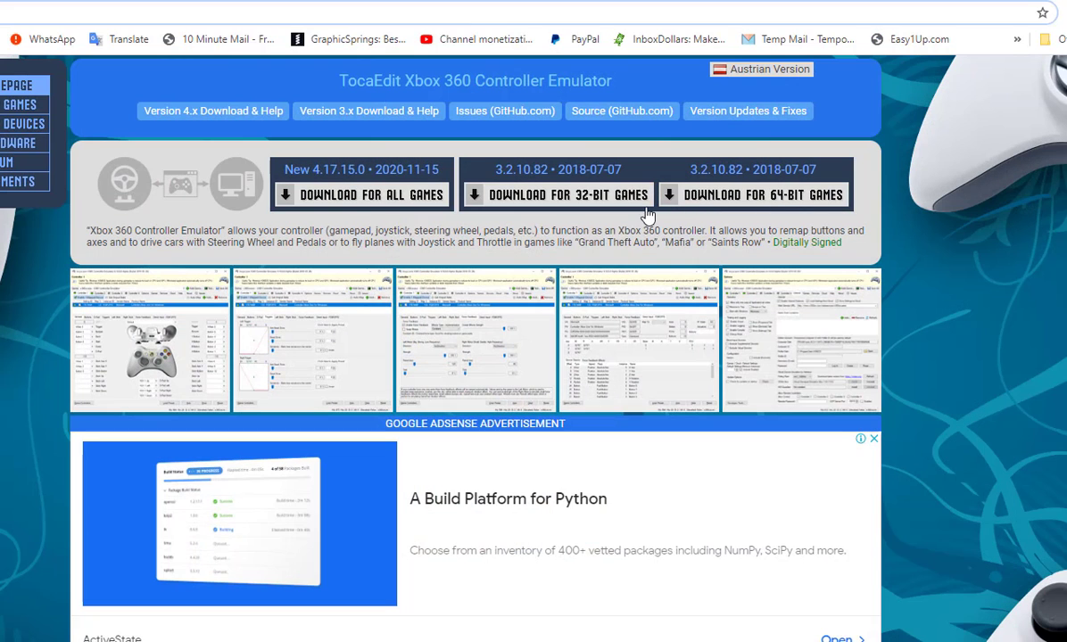
Step: Download the 64-bit 3.2.10.82 release of the emulator and extract x360ce_x64.exe from the archive onto the desktop
{"action": "left_click", "coordinate": [707, 200]}
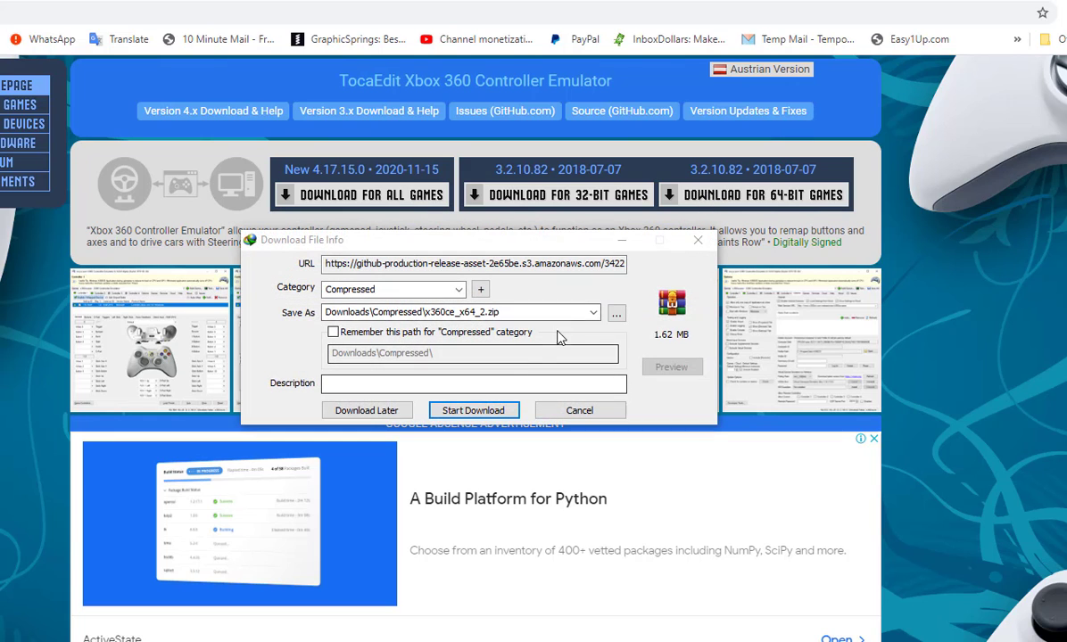
{"action": "left_click", "coordinate": [471, 410]}
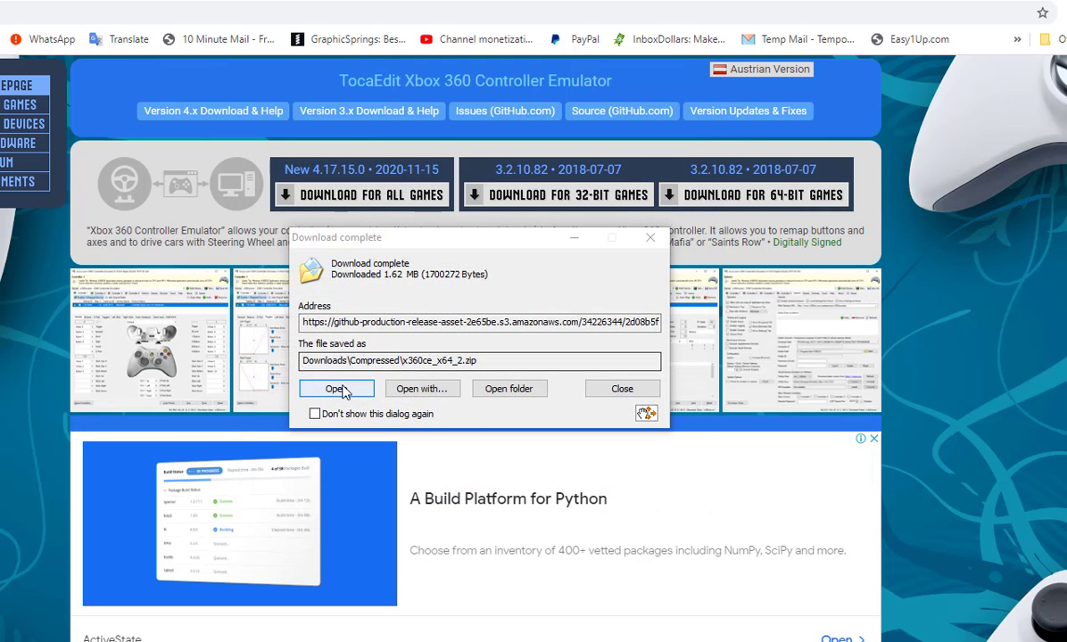
{"action": "left_click", "coordinate": [341, 388]}
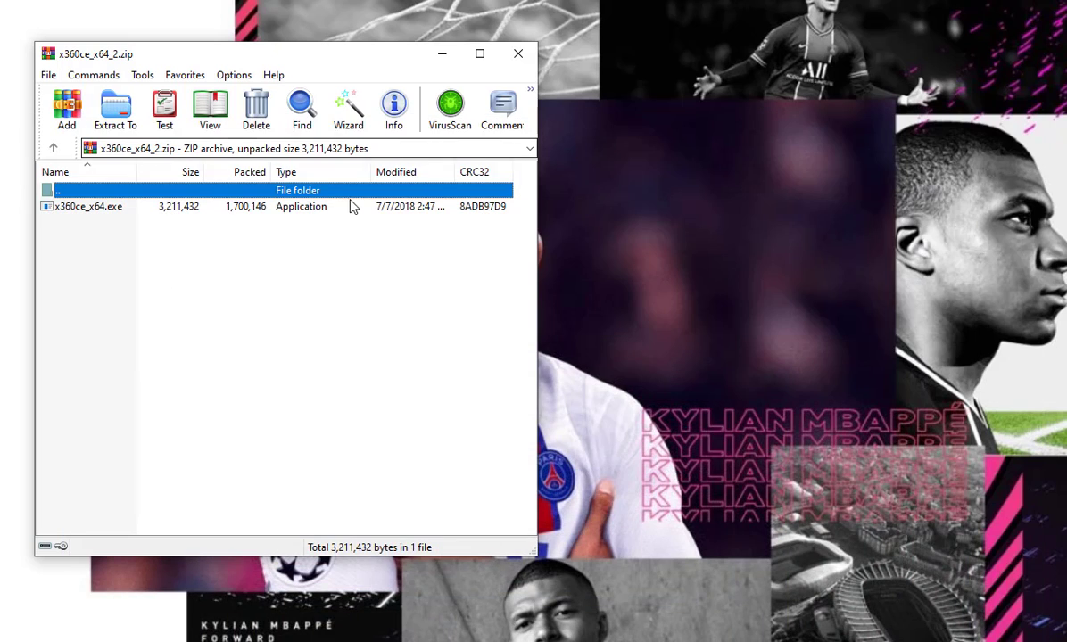
{"action": "left_click_drag", "start_coordinate": [335, 207], "coordinate": [578, 214]}
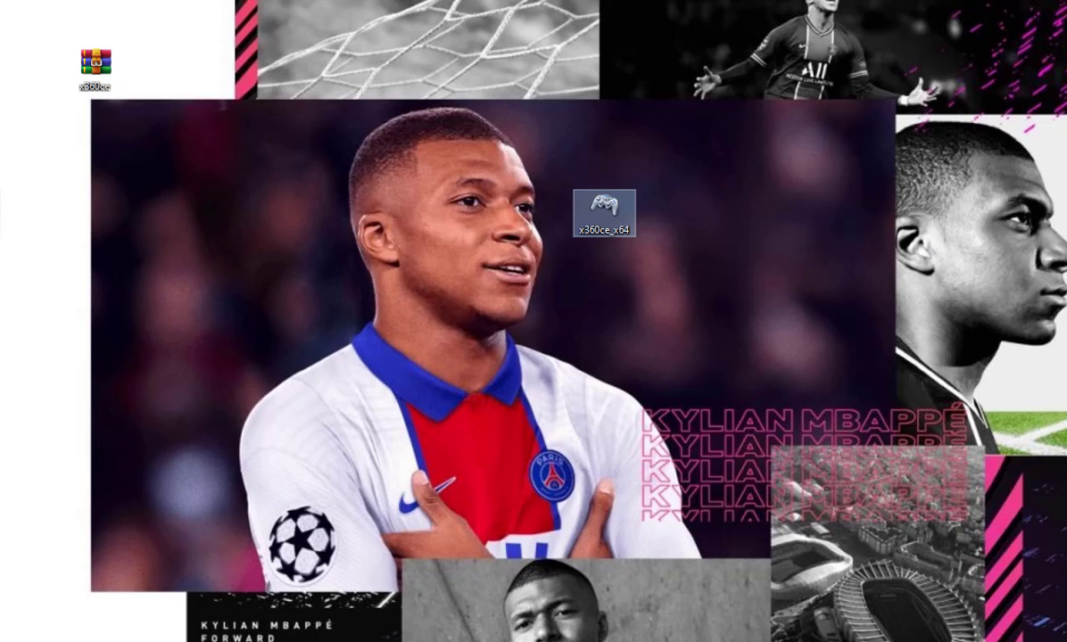
Step: Open the FIFA 21 installation folder from its desktop shortcut and try to move x360ce_x64 from the desktop into it
{"action": "left_click_drag", "start_coordinate": [0, 218], "coordinate": [159, 164]}
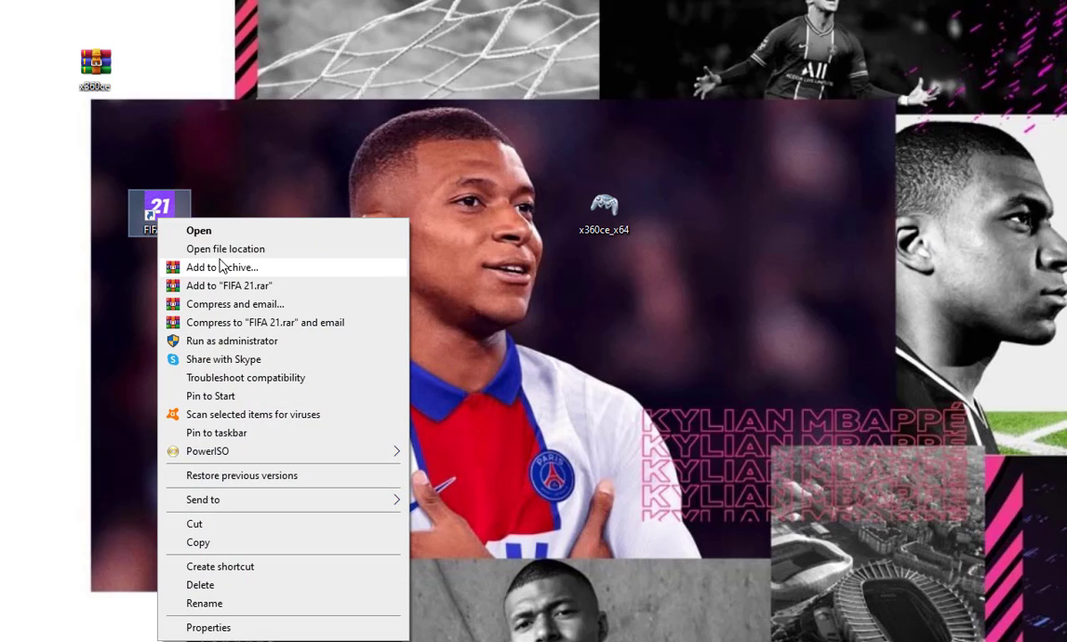
{"action": "left_click", "coordinate": [231, 251]}
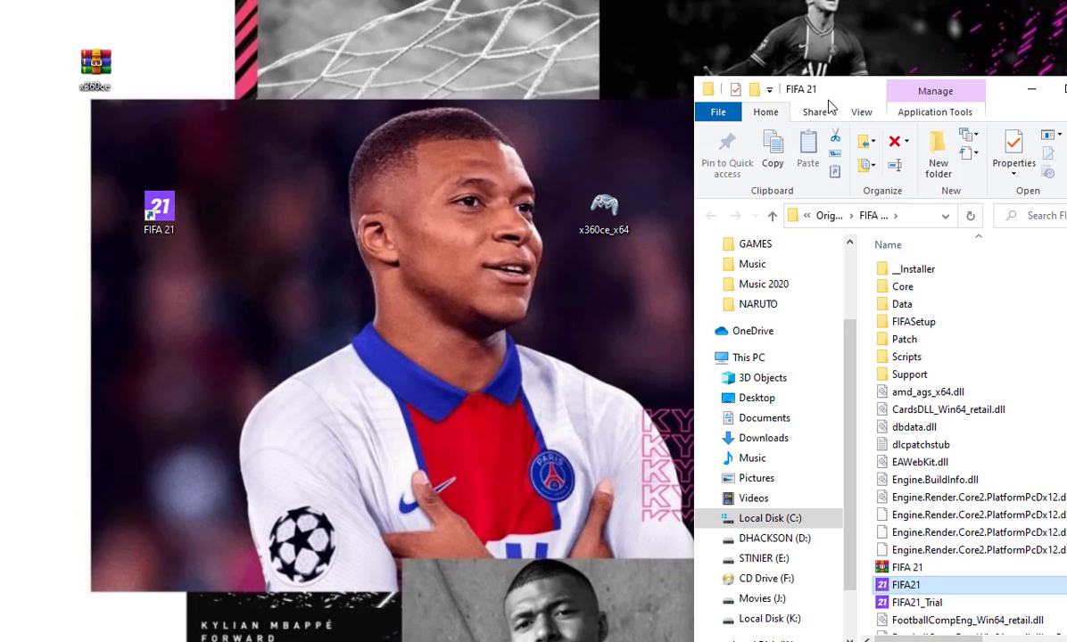
{"action": "left_click_drag", "start_coordinate": [822, 84], "coordinate": [220, 42]}
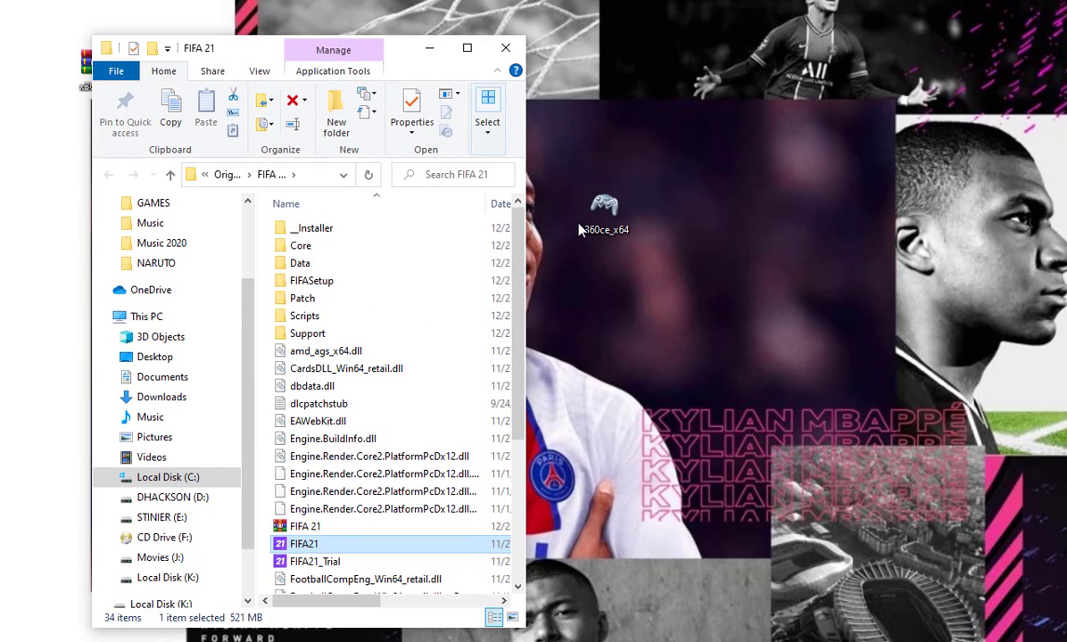
{"action": "left_click_drag", "start_coordinate": [593, 233], "coordinate": [262, 566]}
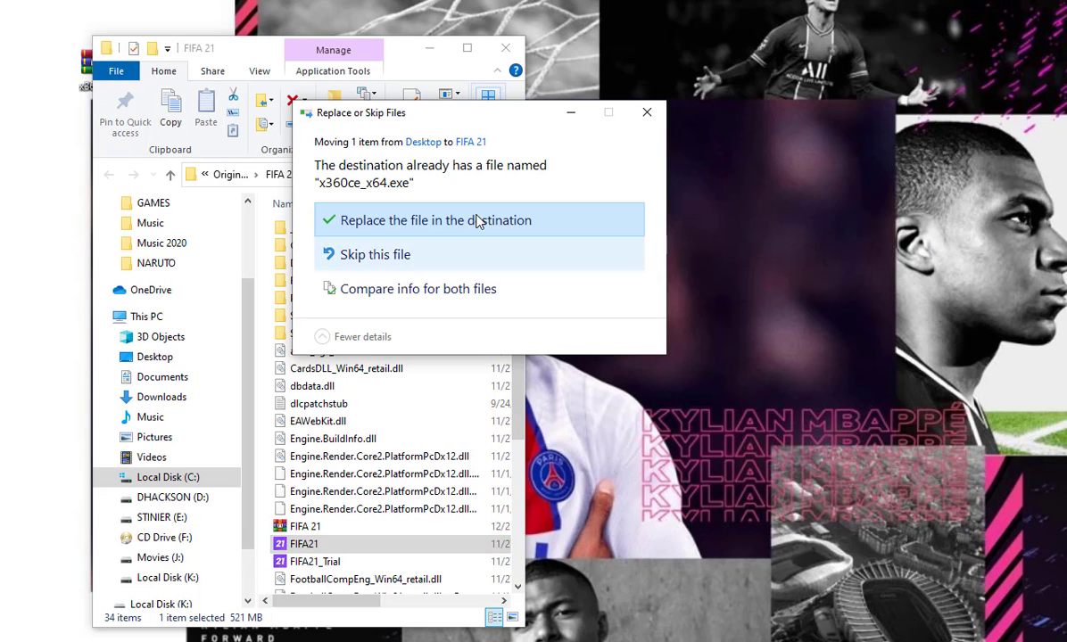
{"action": "left_click", "coordinate": [646, 113]}
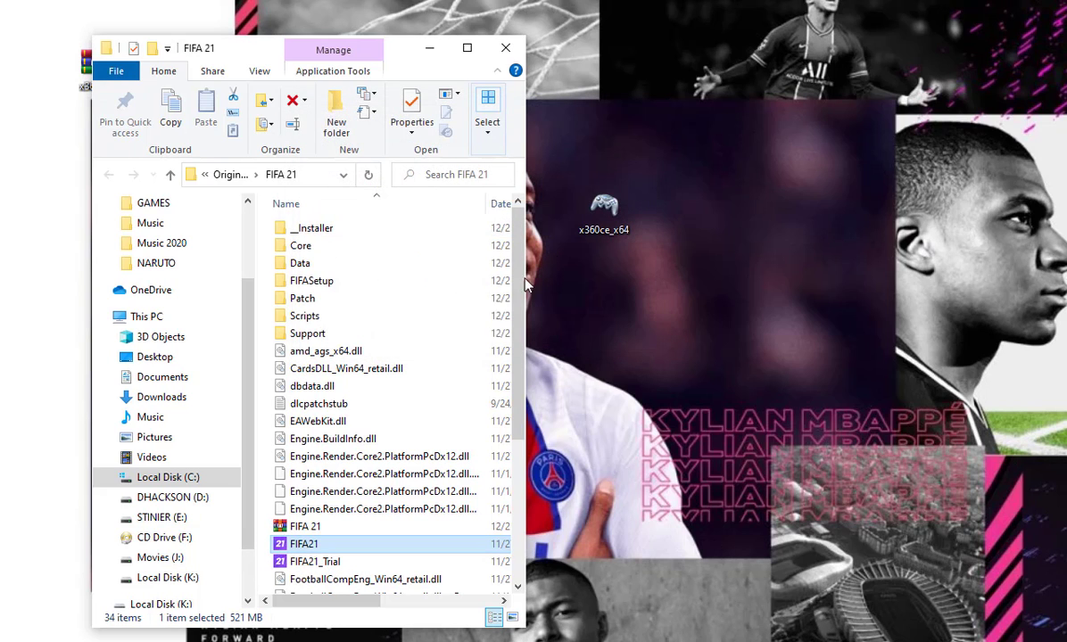
Step: Move the existing x360ce and xinput1_4.dll files from the FIFA 21 folder to the desktop, without replacing the desktop's x360ce_x64
{"action": "left_click_drag", "start_coordinate": [519, 328], "coordinate": [517, 489]}
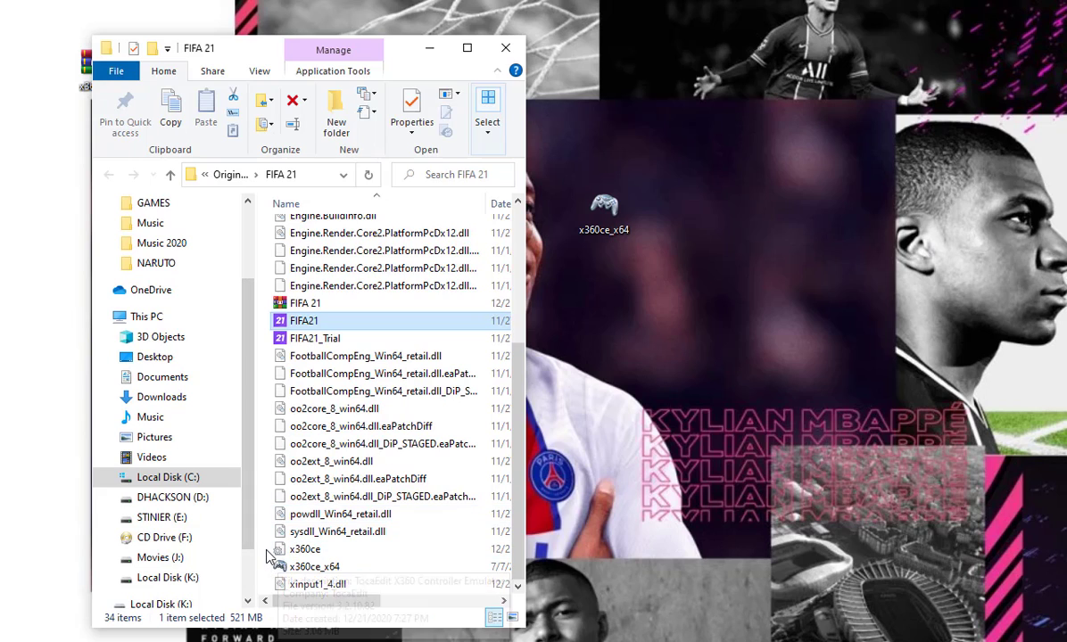
{"action": "left_click_drag", "start_coordinate": [268, 550], "coordinate": [346, 630]}
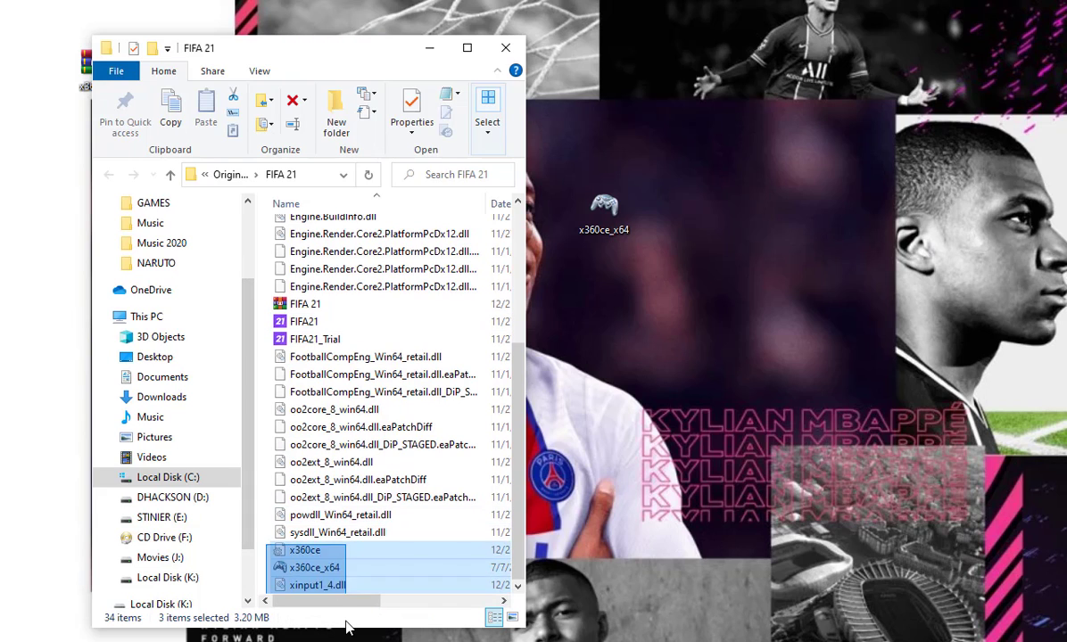
{"action": "left_click_drag", "start_coordinate": [415, 555], "coordinate": [676, 404]}
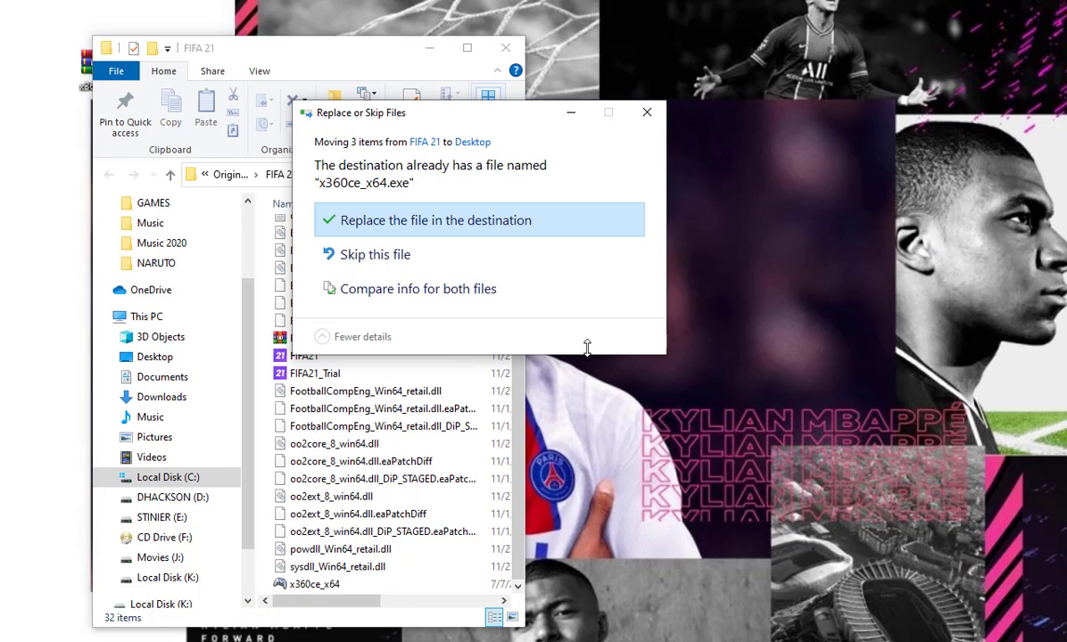
{"action": "left_click", "coordinate": [638, 123]}
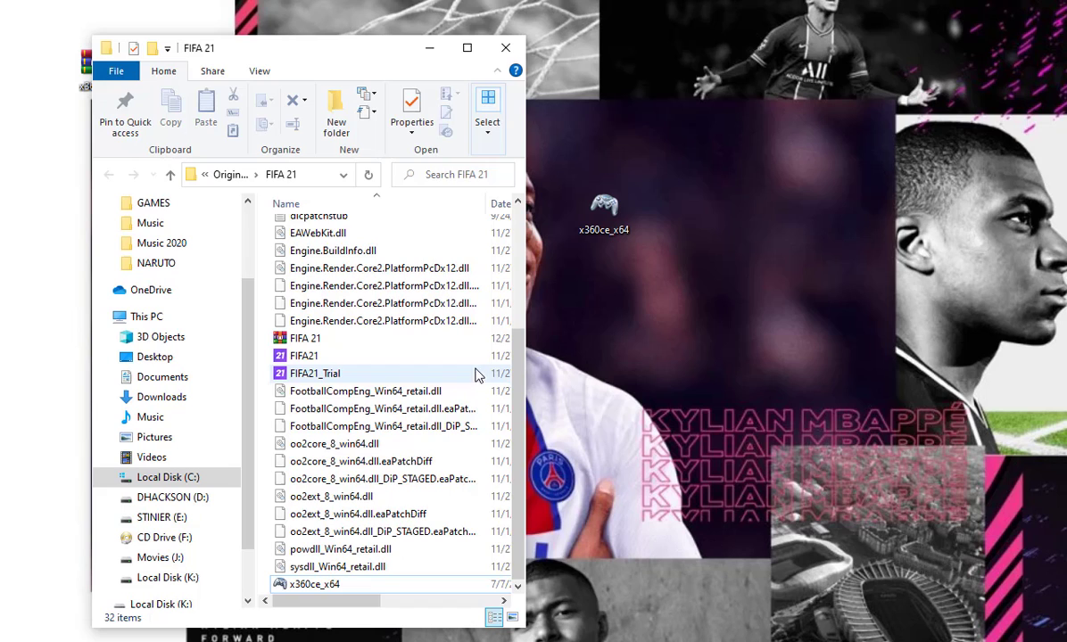
Step: Run x360ce_x64 from the FIFA 21 folder as administrator and create the missing xinput1_3.dll file
{"action": "left_click", "coordinate": [307, 586]}
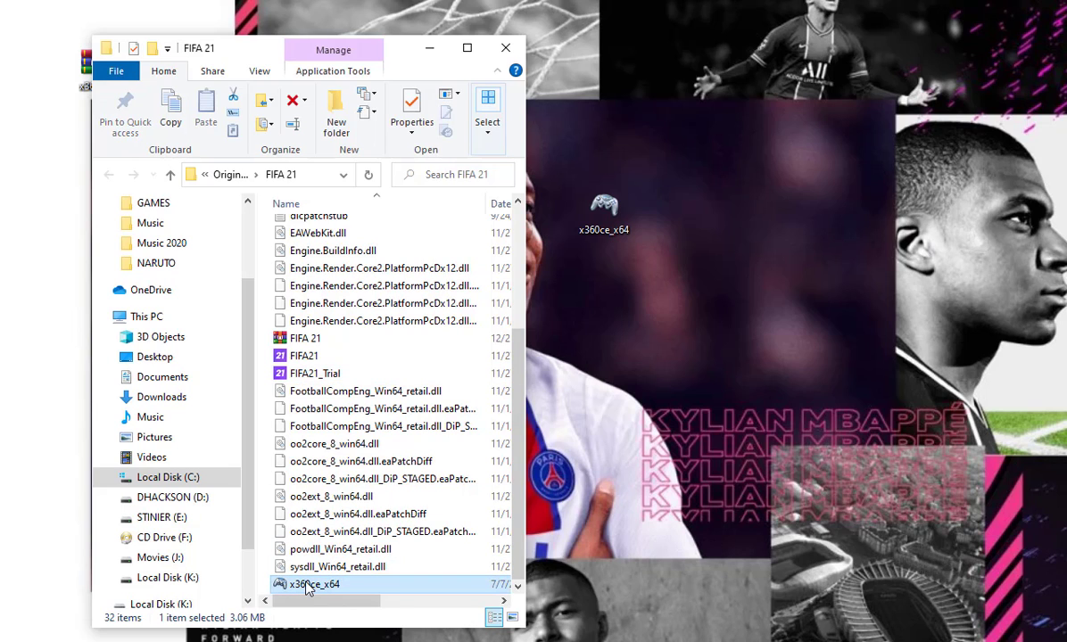
{"action": "right_click", "coordinate": [307, 586]}
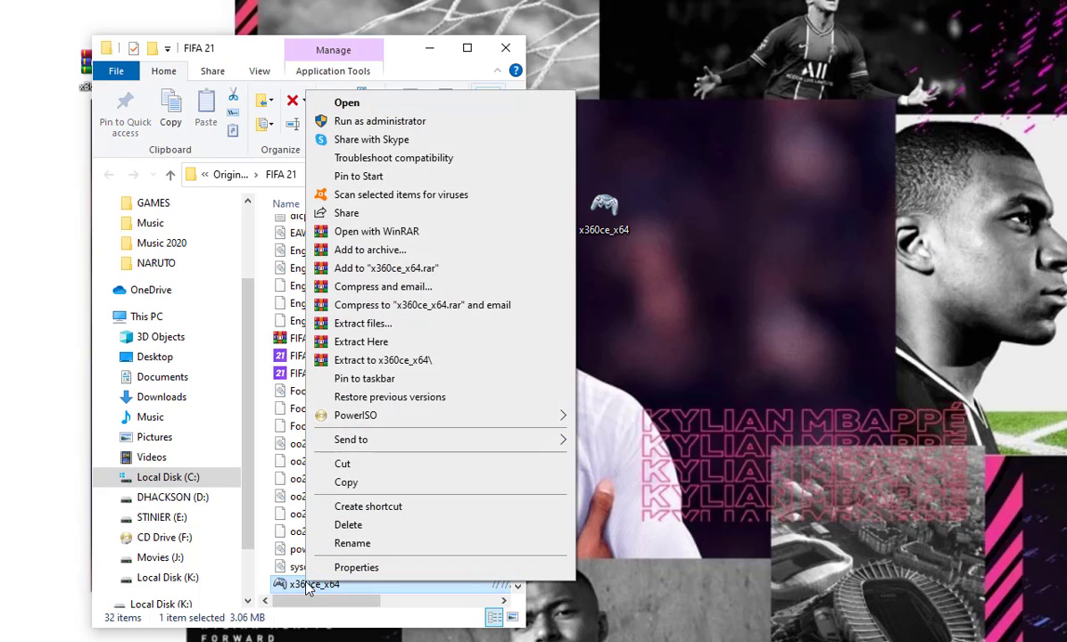
{"action": "left_click", "coordinate": [404, 124]}
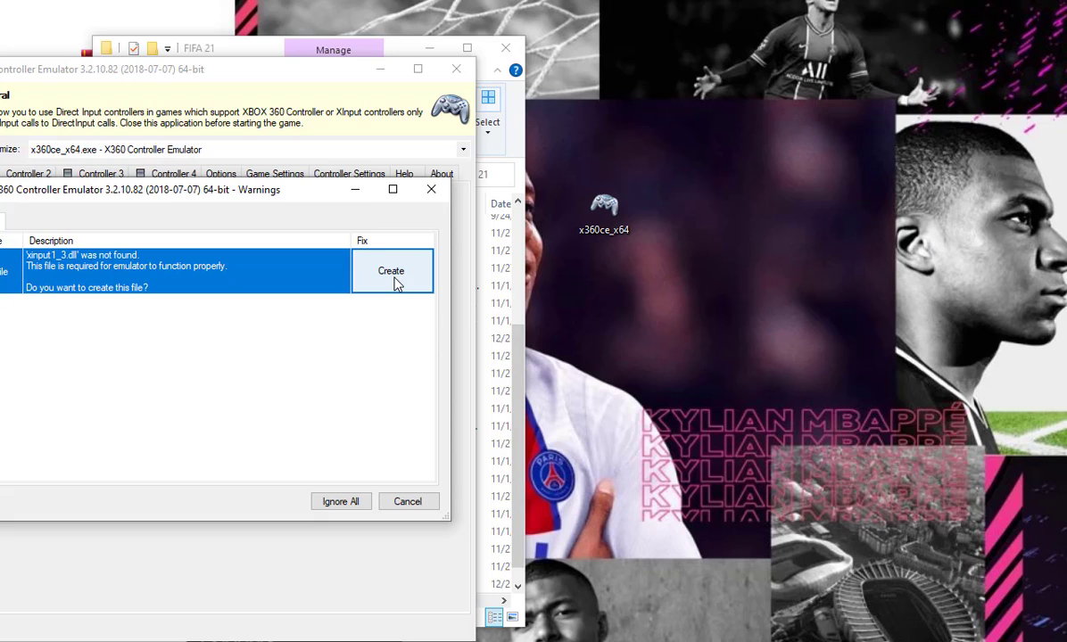
{"action": "left_click", "coordinate": [392, 272]}
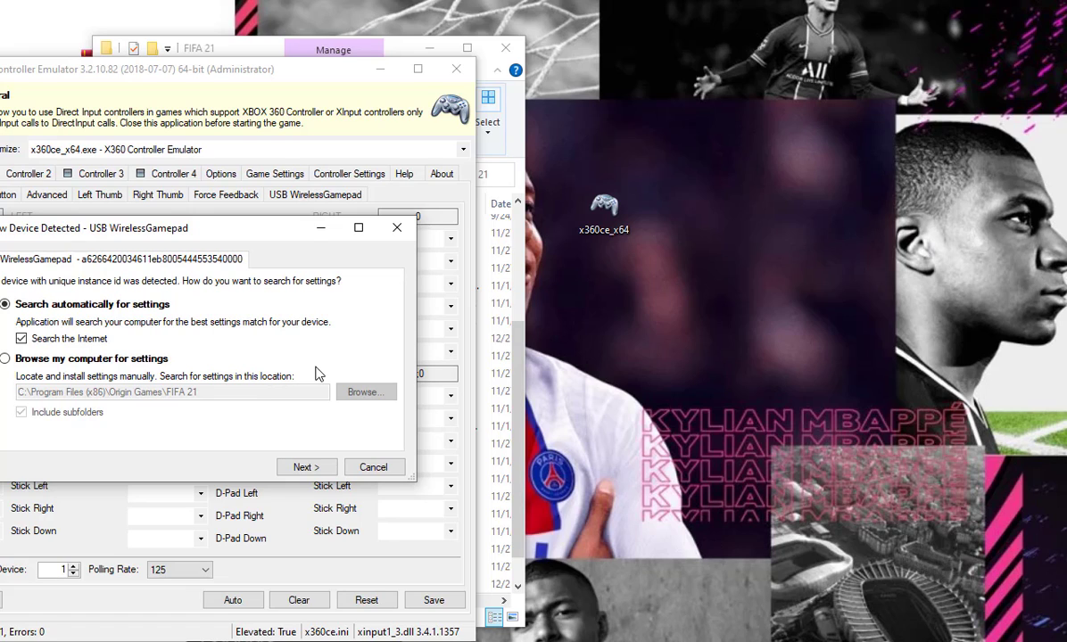
Step: Search automatically, including the Internet, for settings for the new USB WirelessGamepad, finish the wizard and dismiss the device error
{"action": "left_click", "coordinate": [310, 474]}
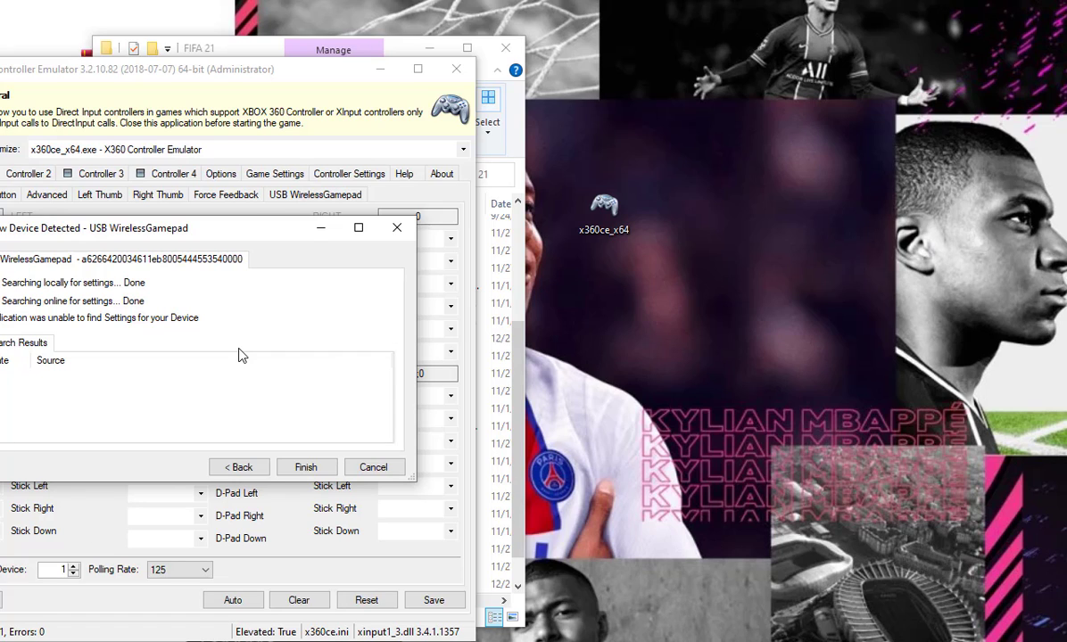
{"action": "left_click", "coordinate": [305, 466]}
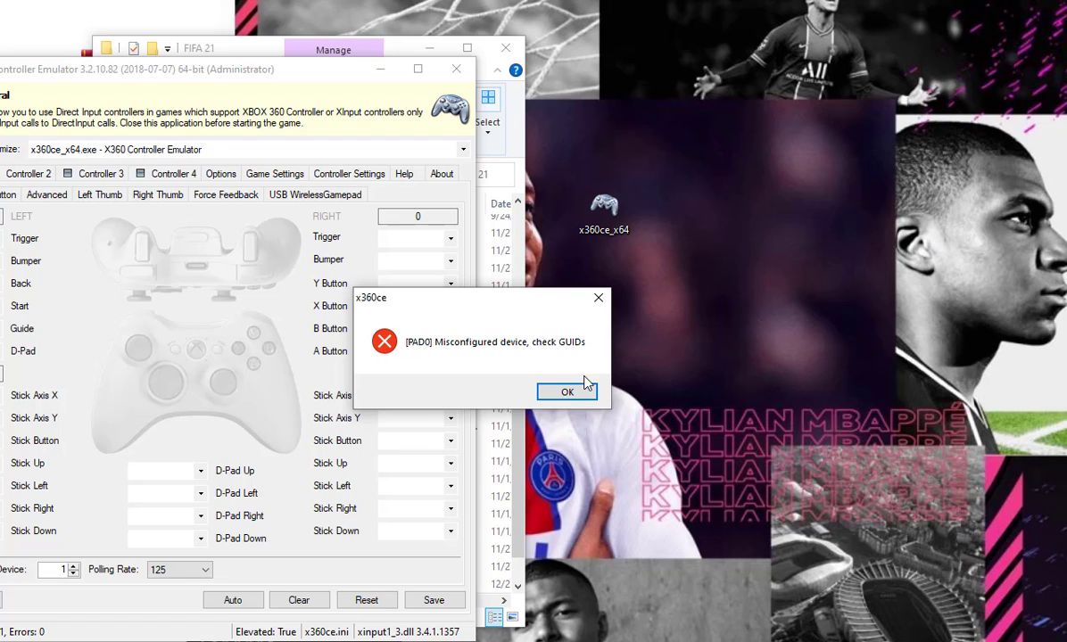
{"action": "left_click", "coordinate": [581, 389]}
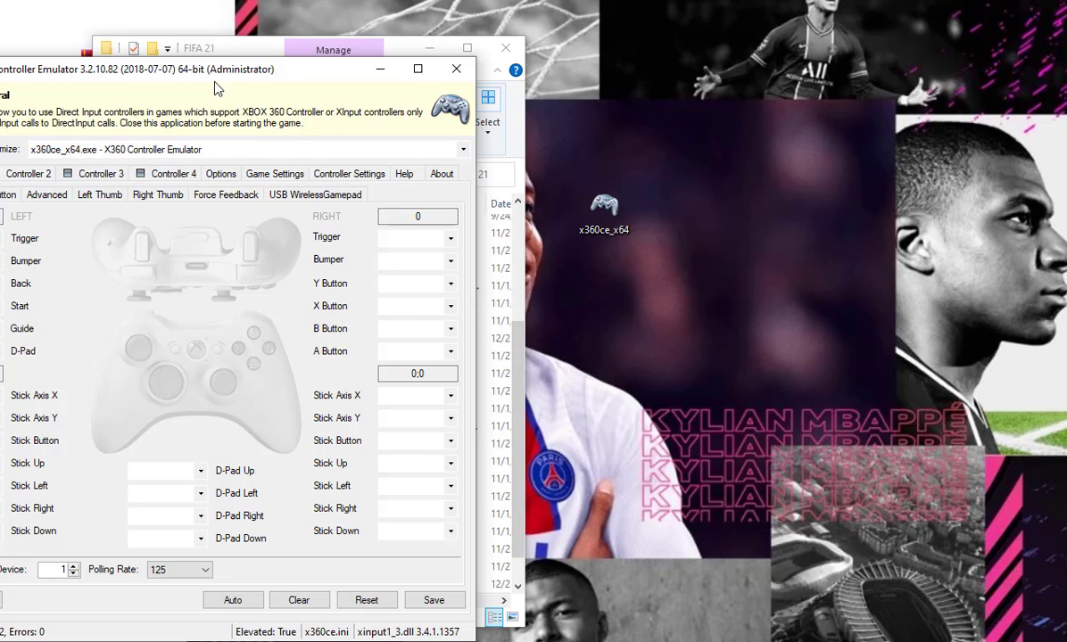
Step: Fill all Controller 1 settings automatically in the emulator, then close it
{"action": "left_click_drag", "start_coordinate": [191, 69], "coordinate": [399, 141]}
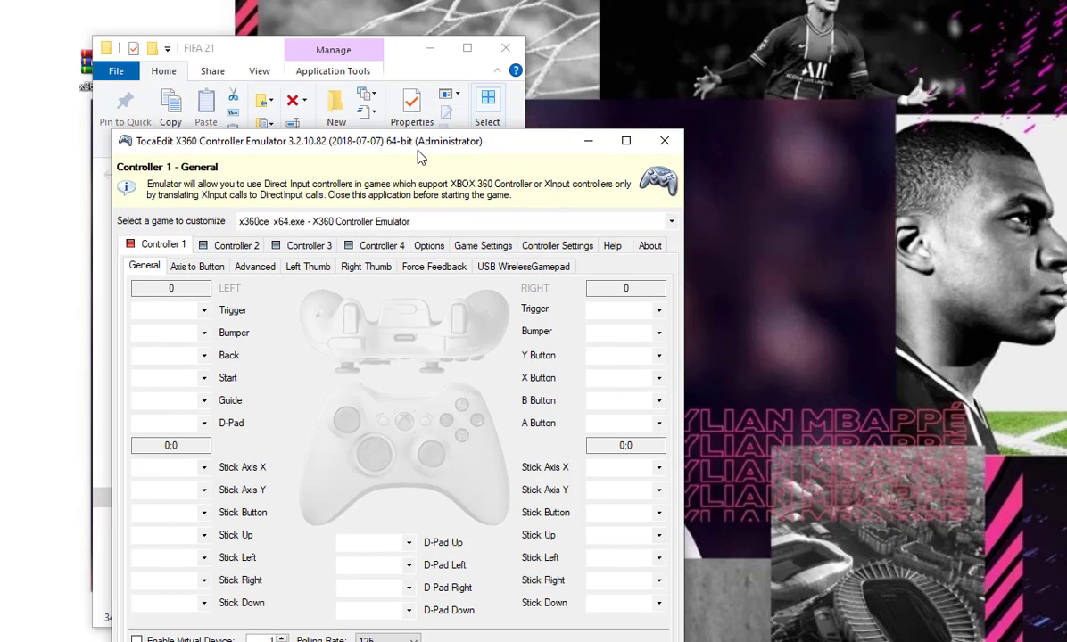
{"action": "left_click_drag", "start_coordinate": [390, 140], "coordinate": [347, 23]}
{"action": "left_click", "coordinate": [398, 557]}
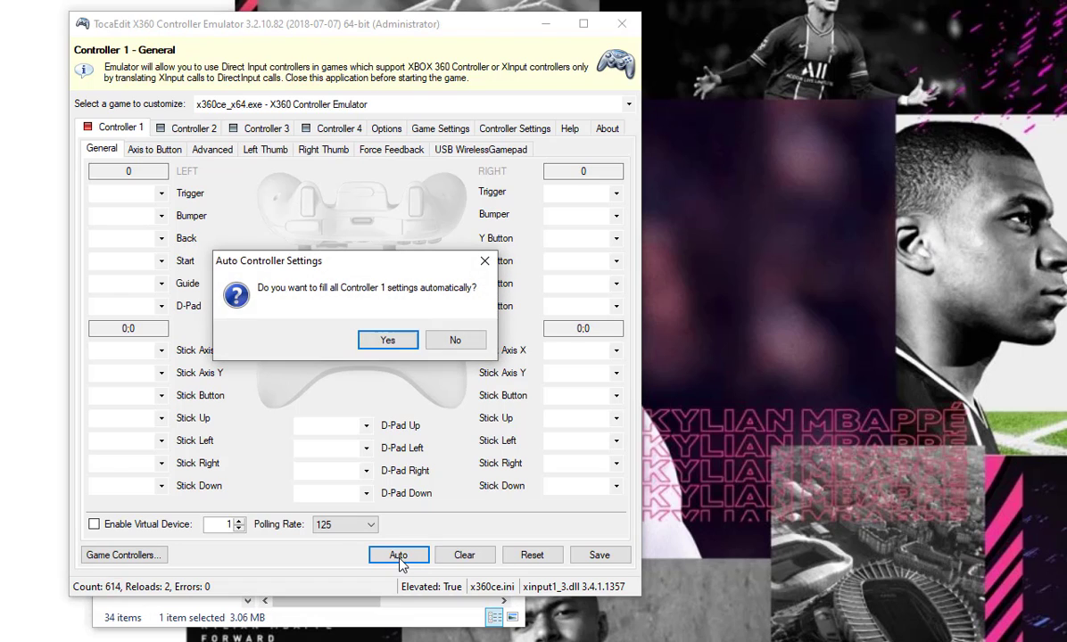
{"action": "left_click", "coordinate": [386, 338]}
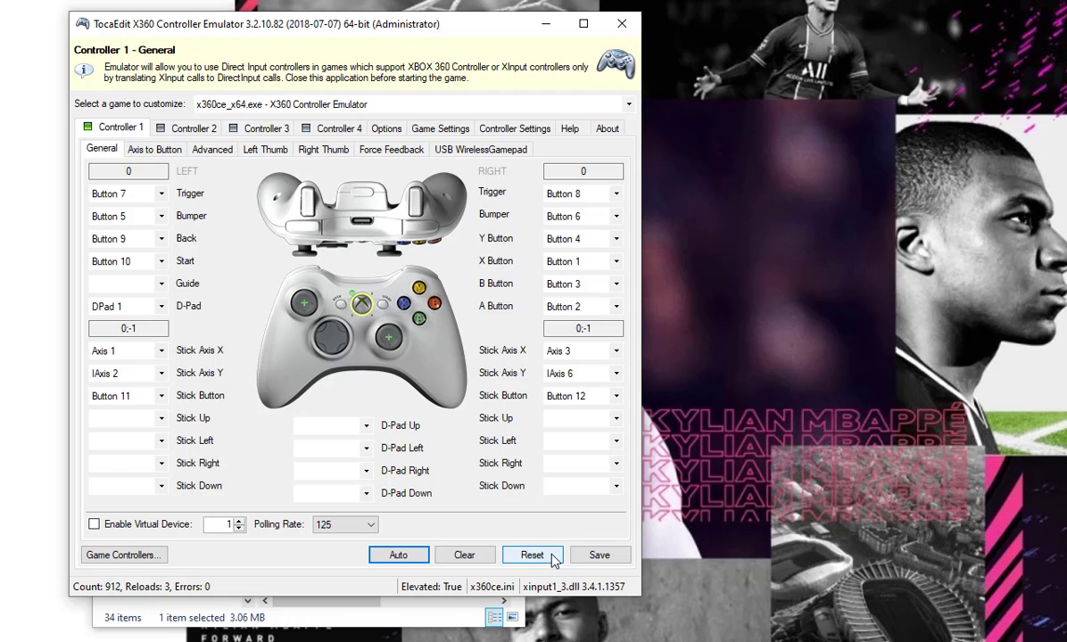
{"action": "left_click", "coordinate": [622, 25]}
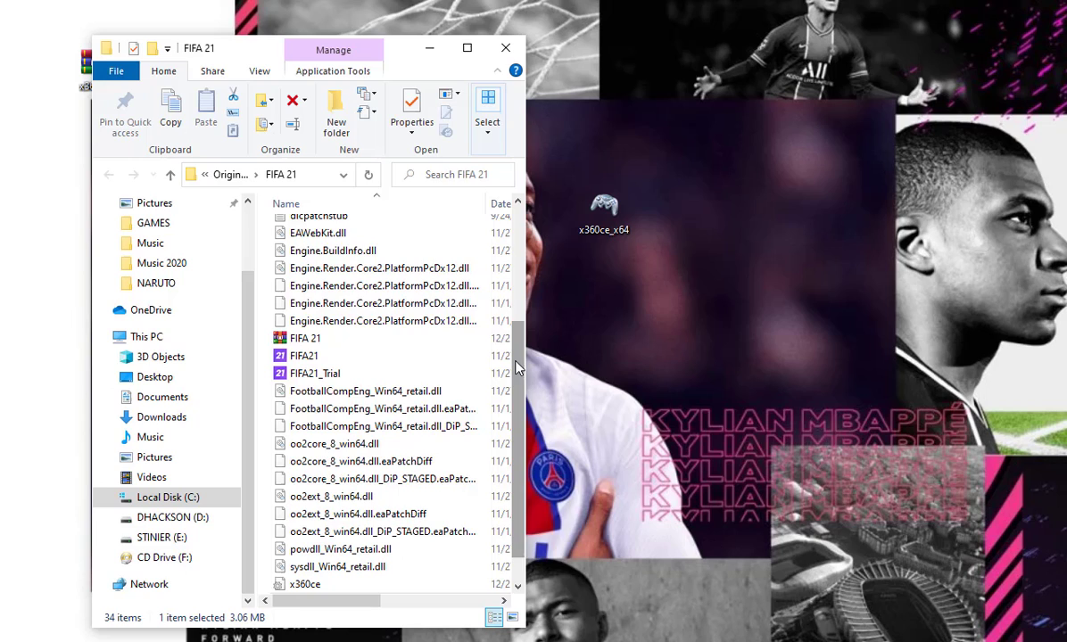
Step: Rename the xinput1_3.dll file in the FIFA 21 folder as xinput1_4.dll
{"action": "scroll", "coordinate": [518, 449], "scroll_direction": "down", "scroll_amount": 1}
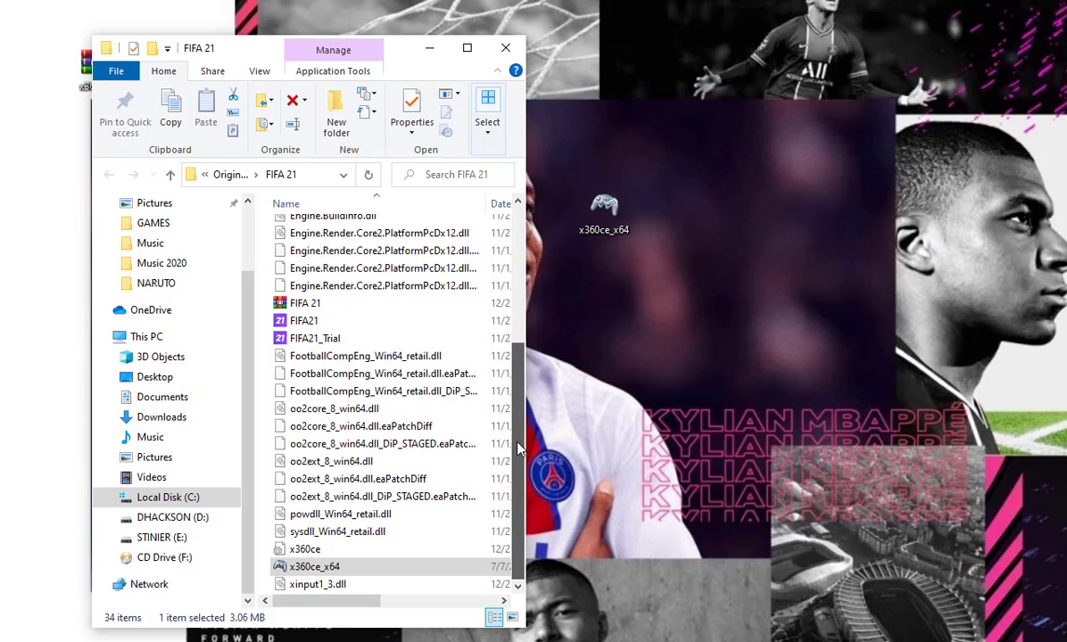
{"action": "left_click", "coordinate": [334, 587]}
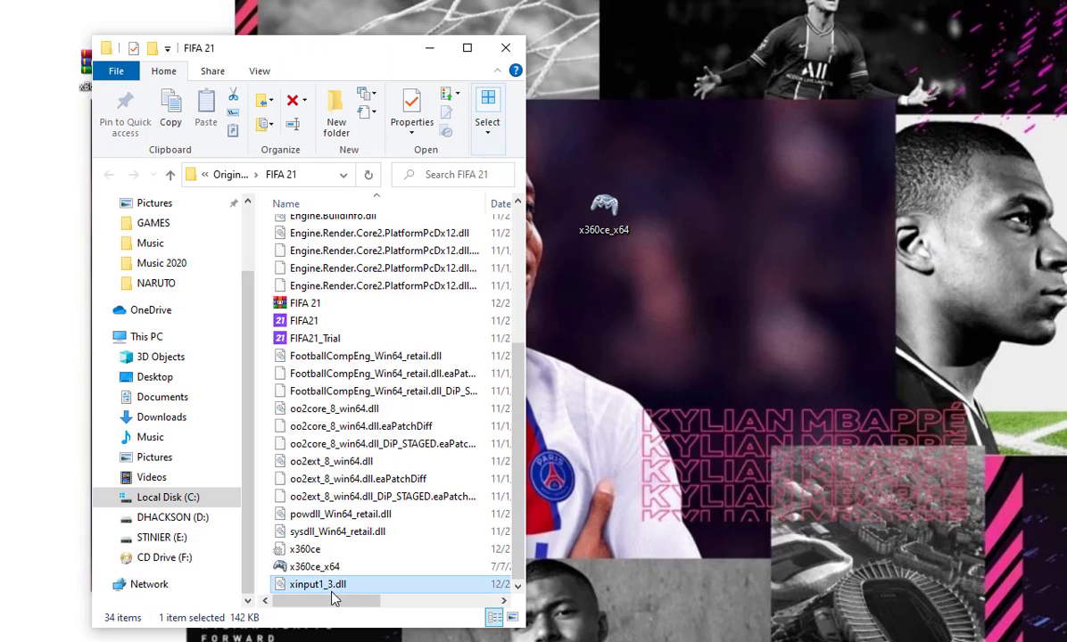
{"action": "right_click", "coordinate": [332, 585]}
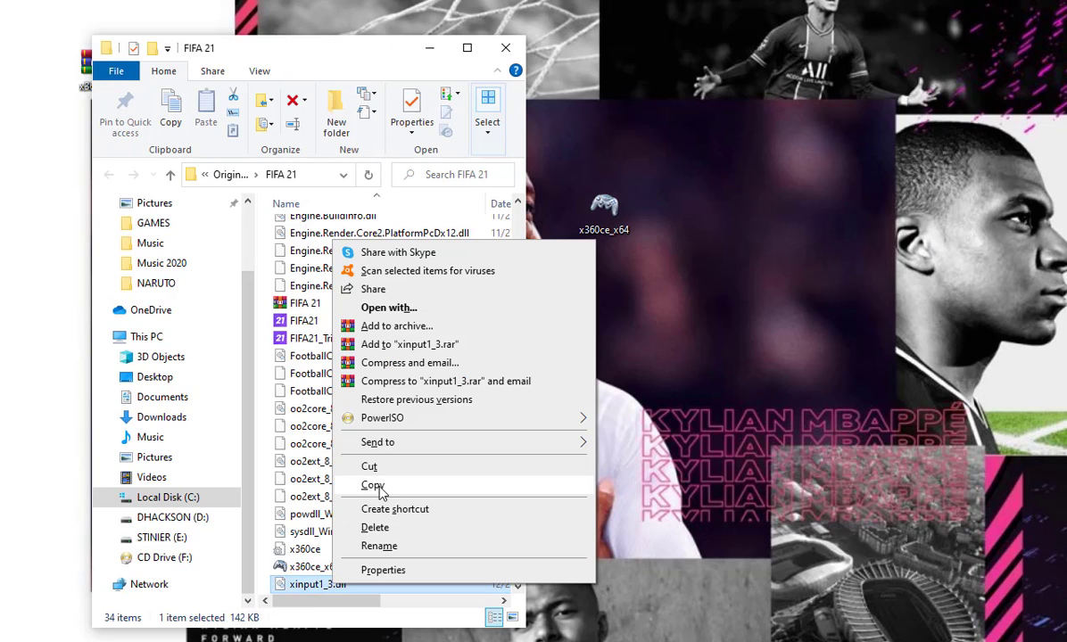
{"action": "left_click", "coordinate": [378, 545]}
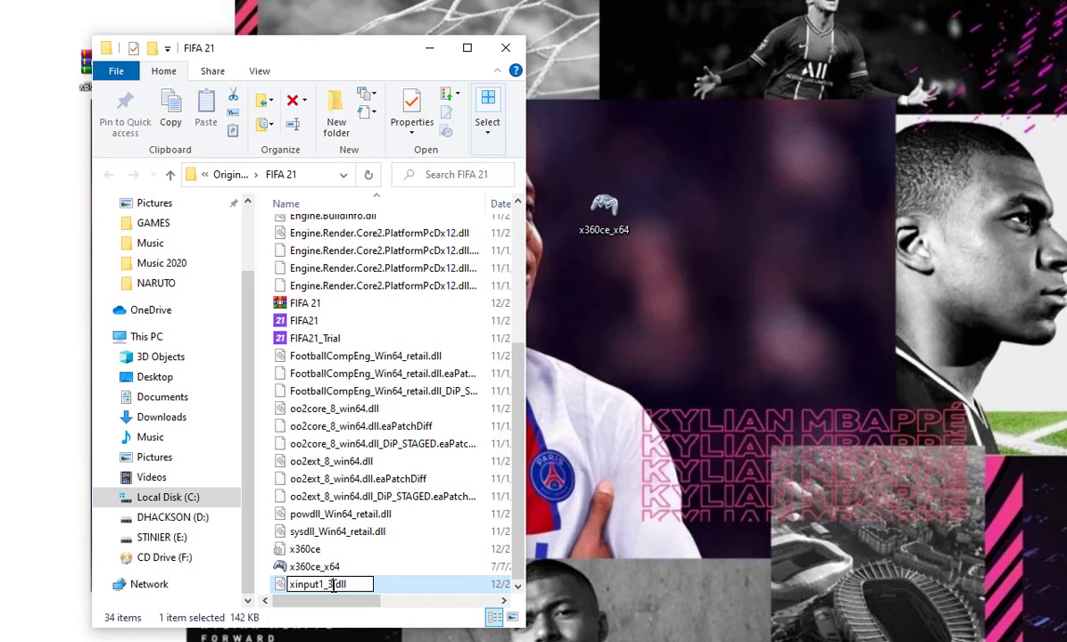
{"action": "key", "text": "Right"}
{"action": "key", "text": "BackSpace"}
{"action": "type", "text": "4"}
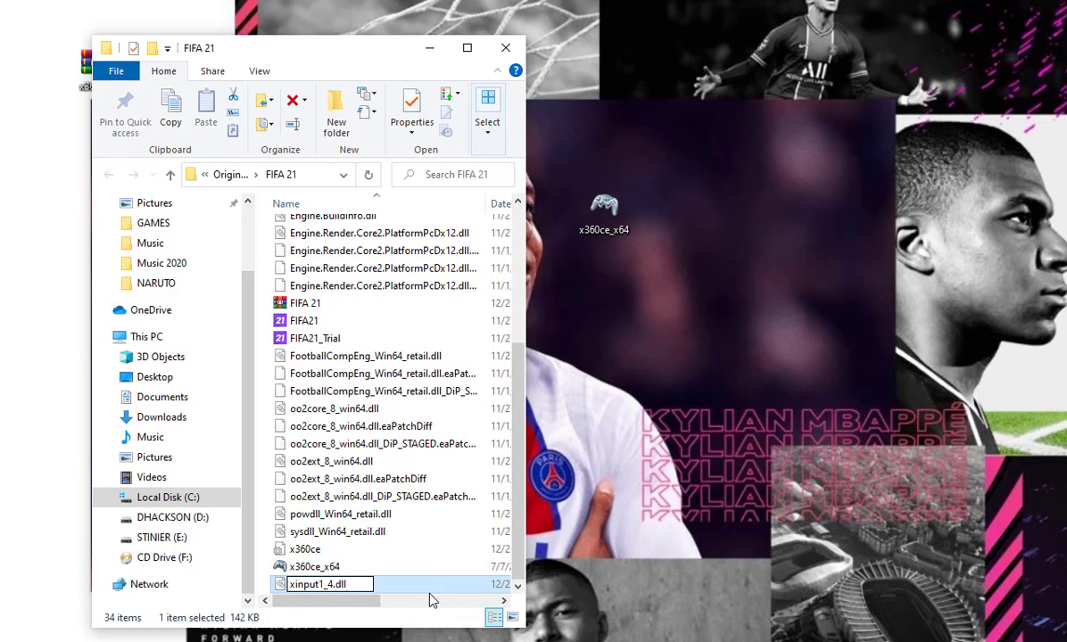
{"action": "key", "text": "Return"}
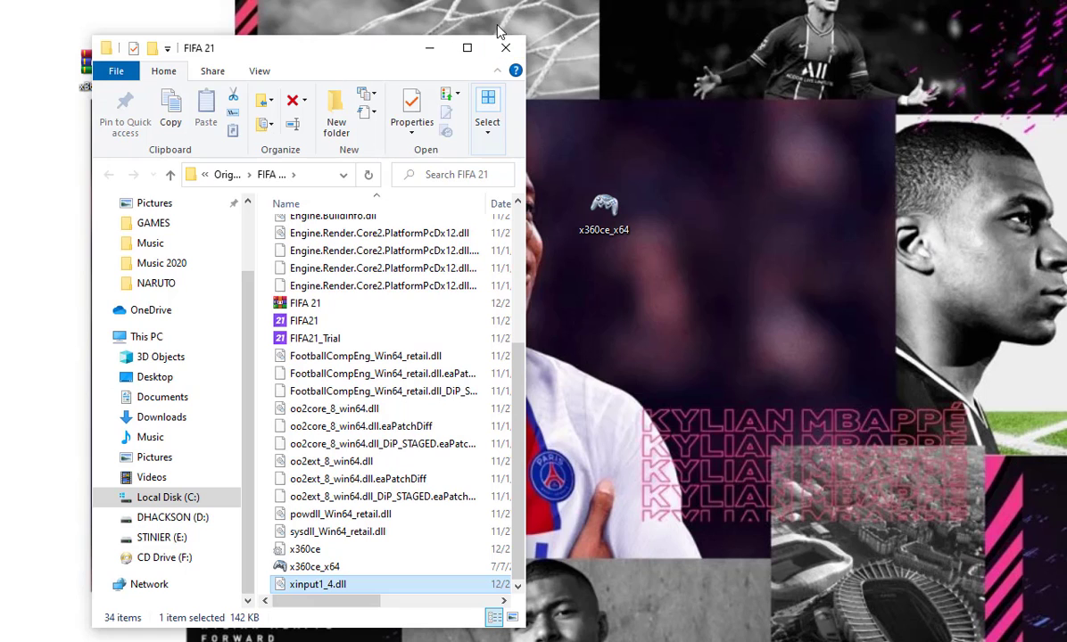
Step: Move the FIFA 21 folder window aside and open the x360ce archive on the desktop to view its files
{"action": "left_click_drag", "start_coordinate": [334, 53], "coordinate": [566, 18]}
{"action": "left_click", "coordinate": [95, 64]}
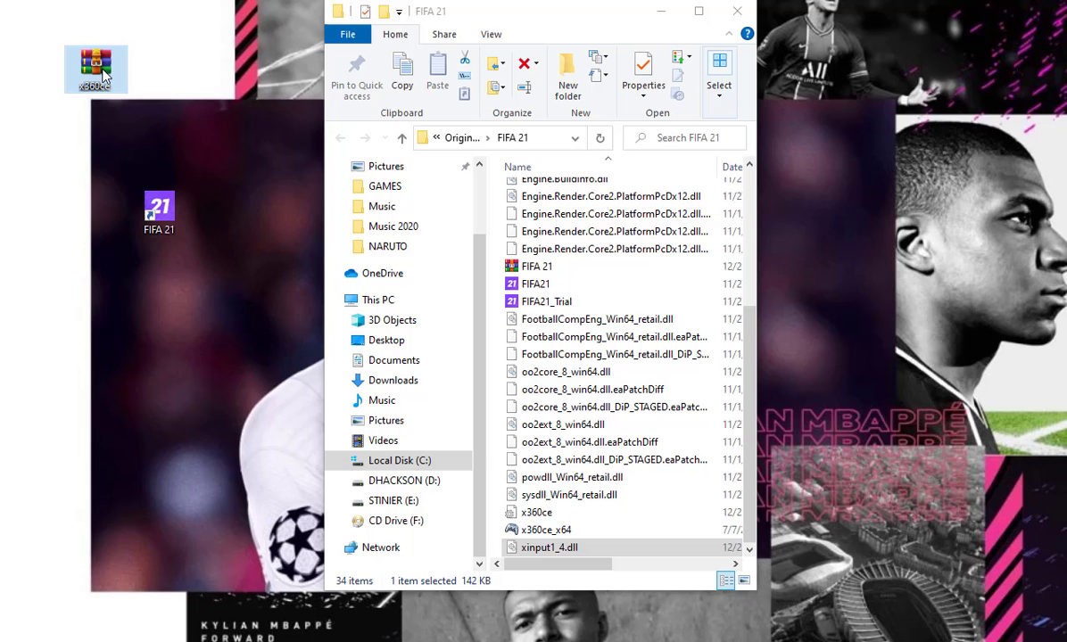
{"action": "key", "text": "Return"}
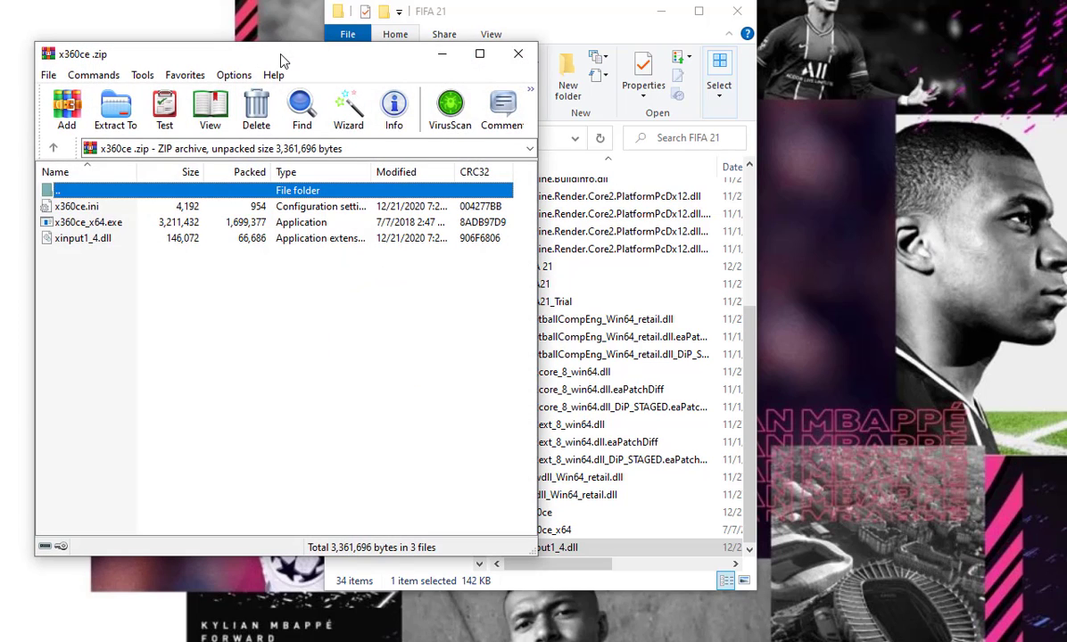
Step: Copy x360ce.ini, x360ce_x64.exe and xinput1_4.dll from the archive into the FIFA 21 folder, replacing the existing files, and close the archive
{"action": "left_click_drag", "start_coordinate": [280, 61], "coordinate": [214, 51]}
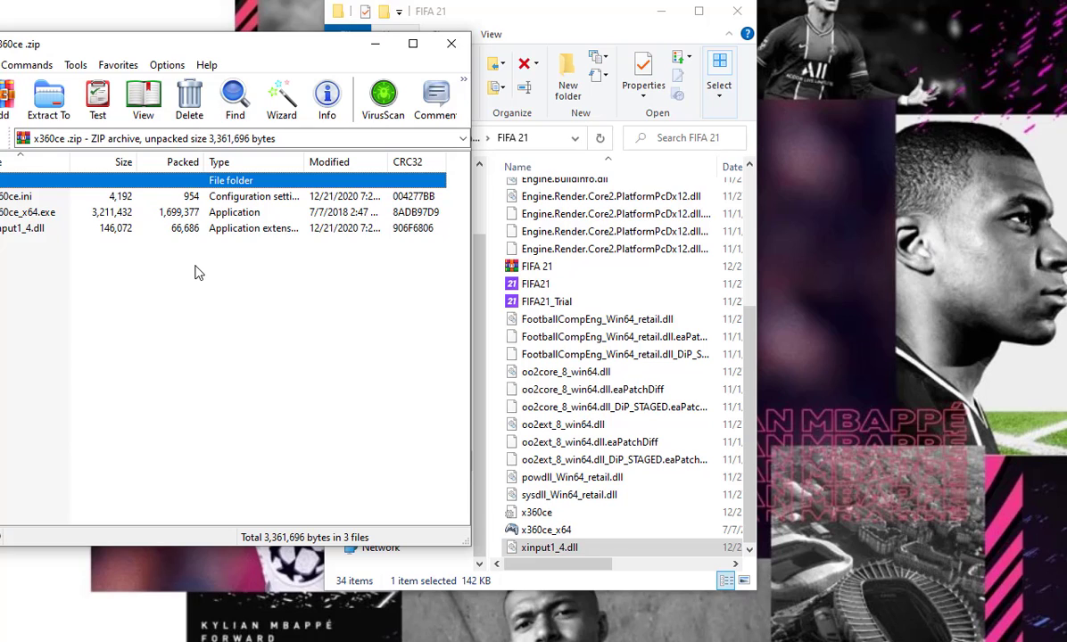
{"action": "left_click_drag", "start_coordinate": [198, 273], "coordinate": [218, 180]}
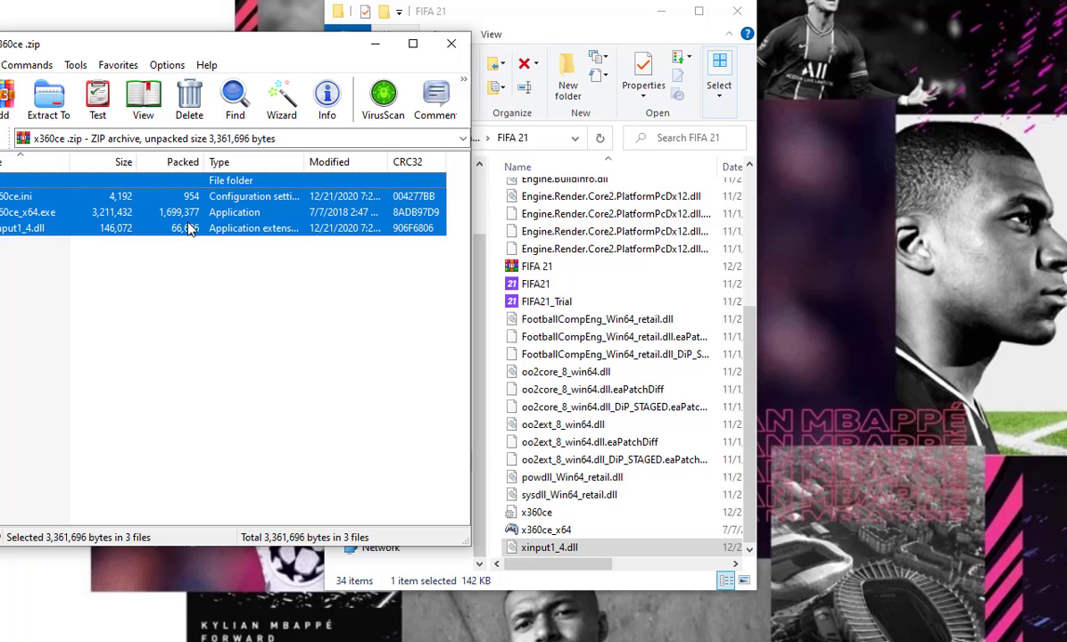
{"action": "left_click_drag", "start_coordinate": [189, 229], "coordinate": [498, 533]}
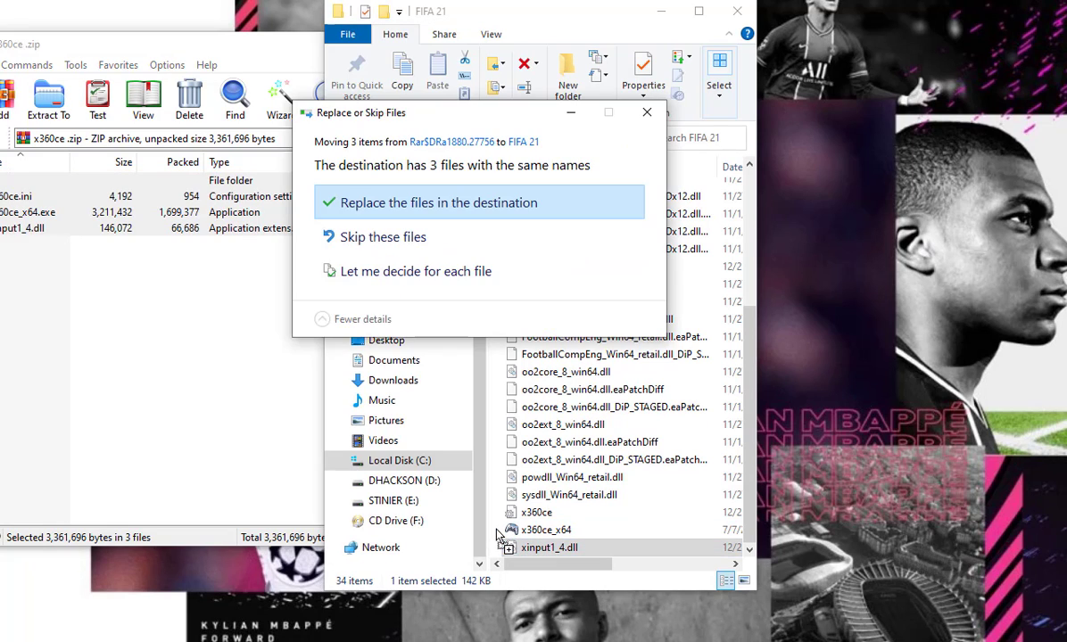
{"action": "left_click", "coordinate": [464, 204]}
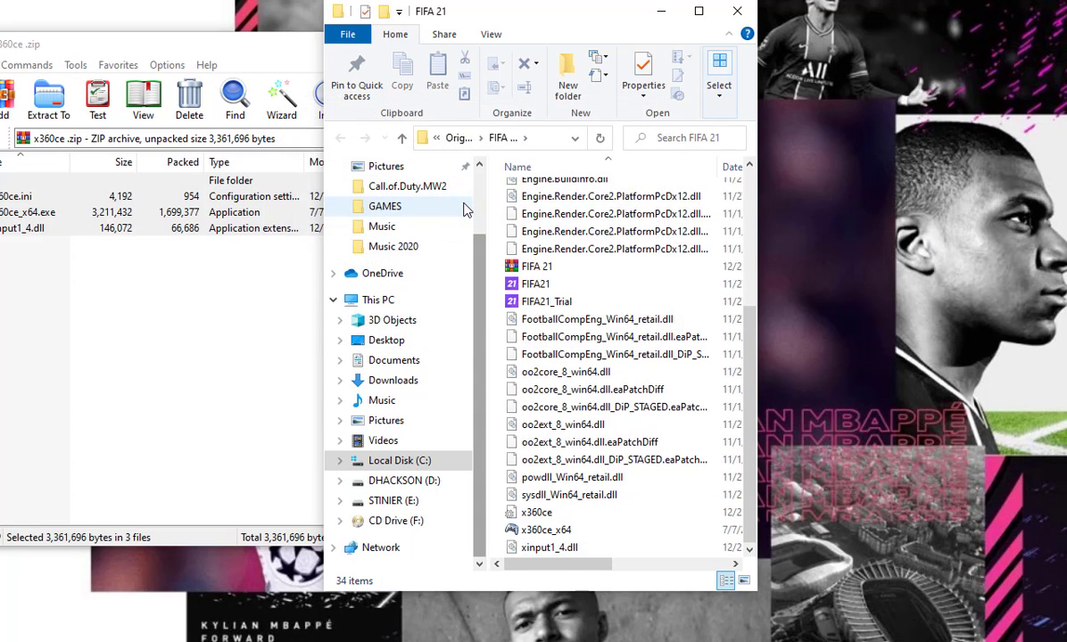
{"action": "left_click", "coordinate": [216, 323]}
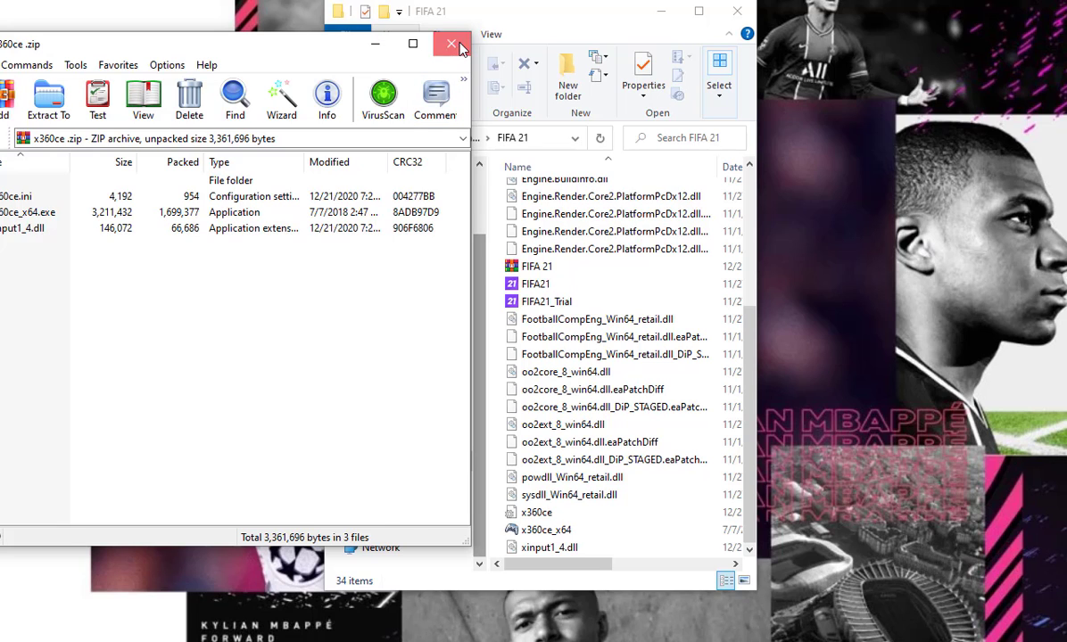
{"action": "left_click", "coordinate": [449, 44]}
Step: Run x360ce_x64 from the FIFA 21 folder as administrator to check the Controller 1 button mapping, then close the emulator
{"action": "left_click", "coordinate": [538, 532]}
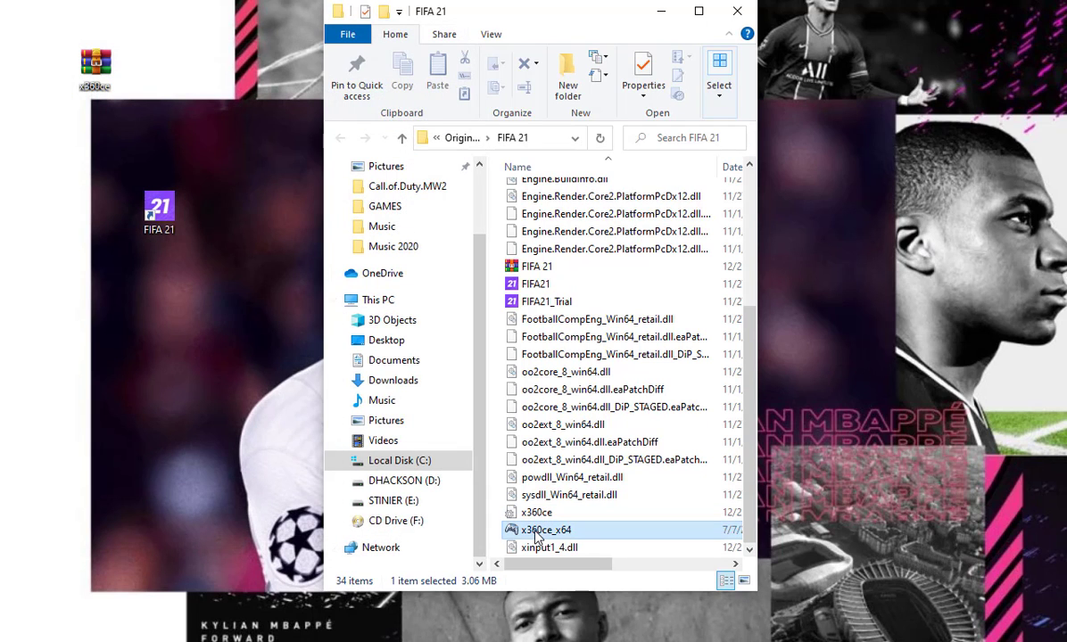
{"action": "right_click", "coordinate": [538, 531]}
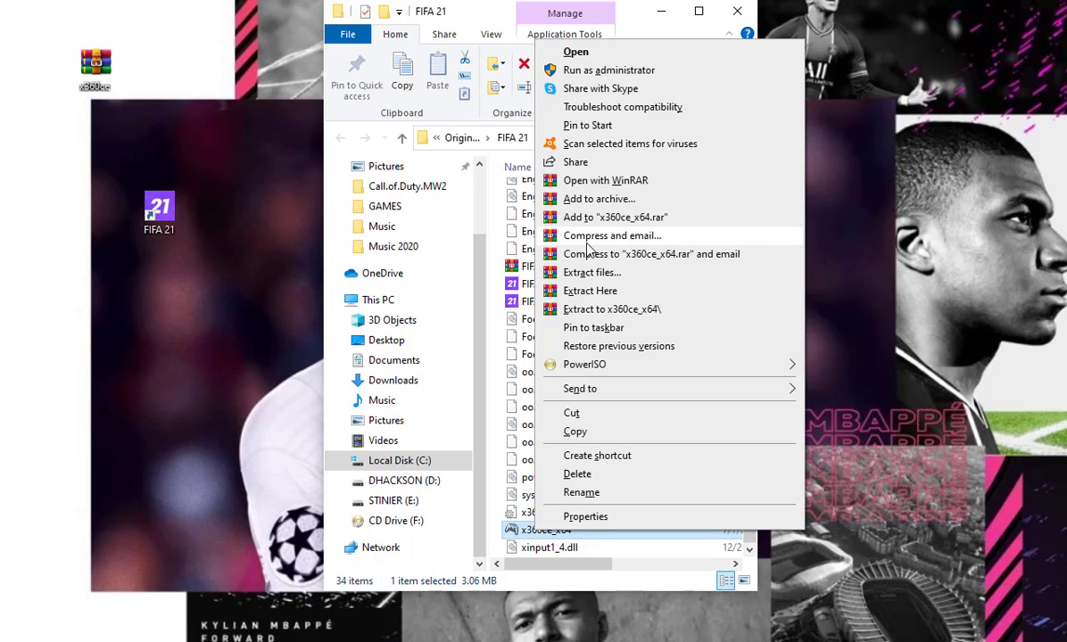
{"action": "left_click", "coordinate": [605, 71]}
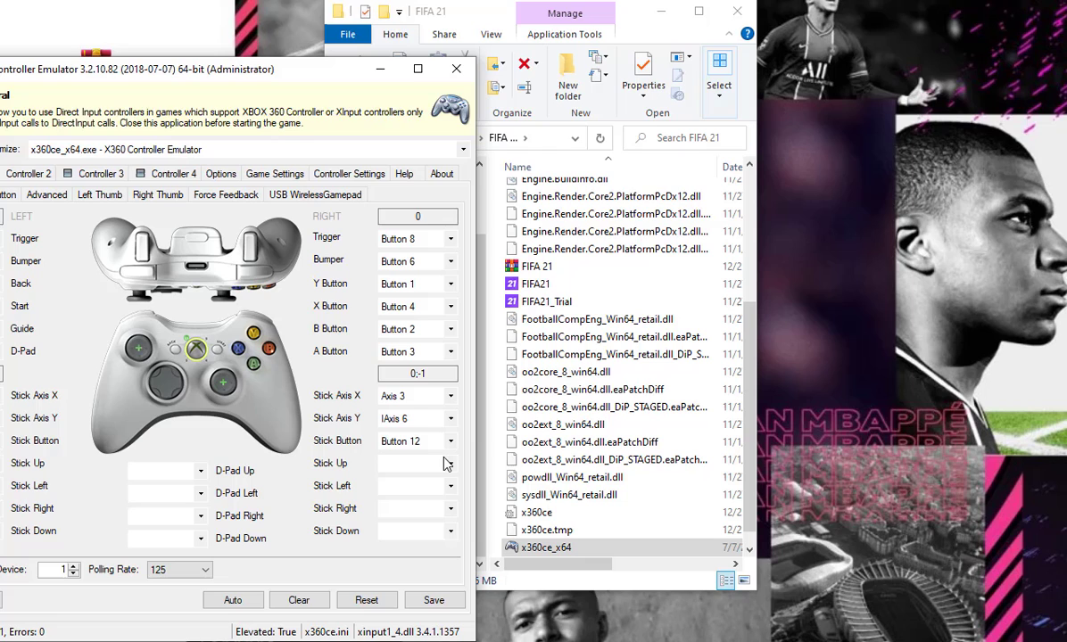
{"action": "left_click", "coordinate": [455, 68]}
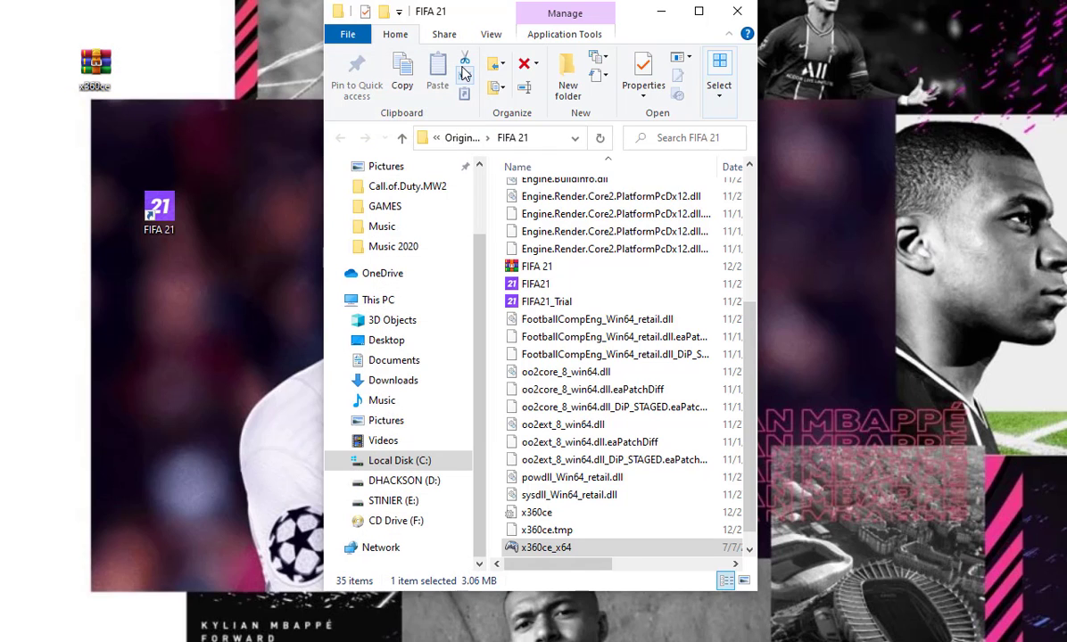